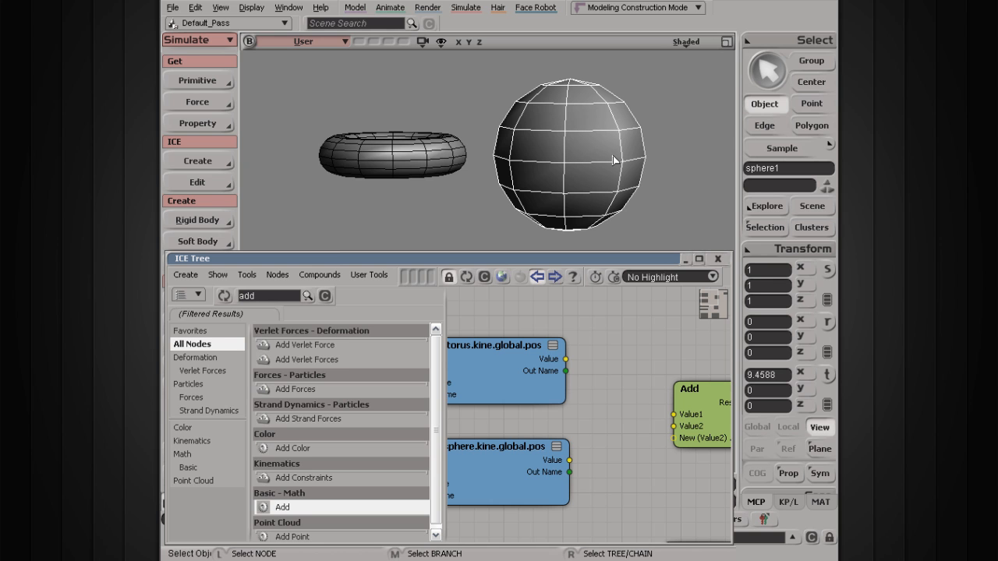
Select the torus in the viewport and inspect the torus and sphere global position nodes in the ICE Tree.
left_click(386, 159)
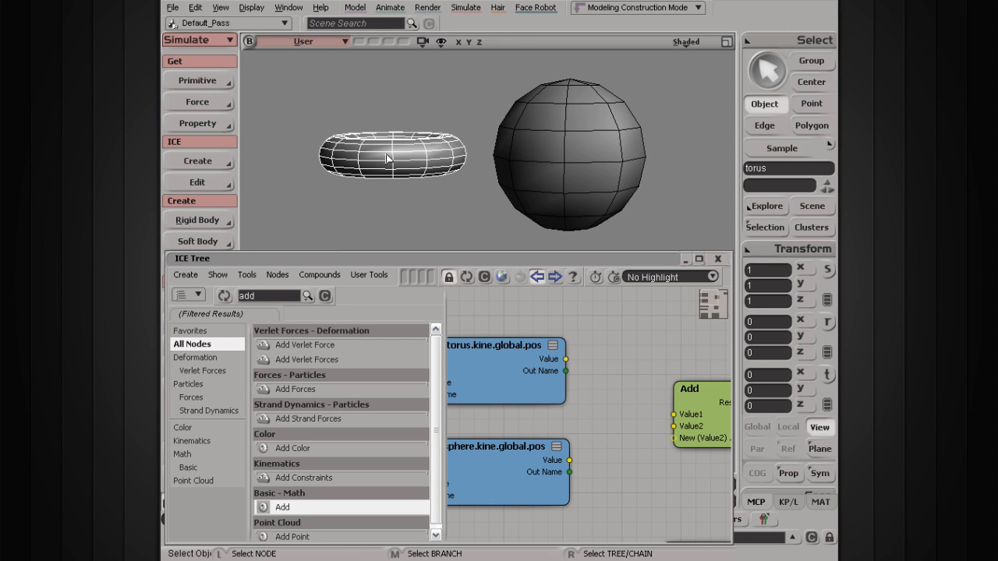
middle_click_drag(616, 390, 635, 385)
left_click_drag(595, 453, 636, 405)
middle_click_drag(635, 385, 638, 397)
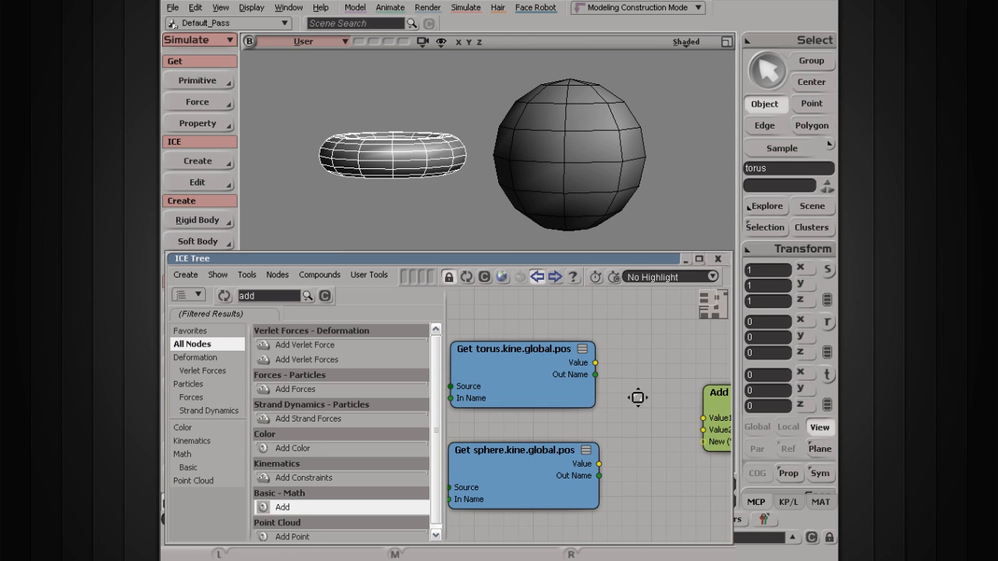
left_click(554, 373)
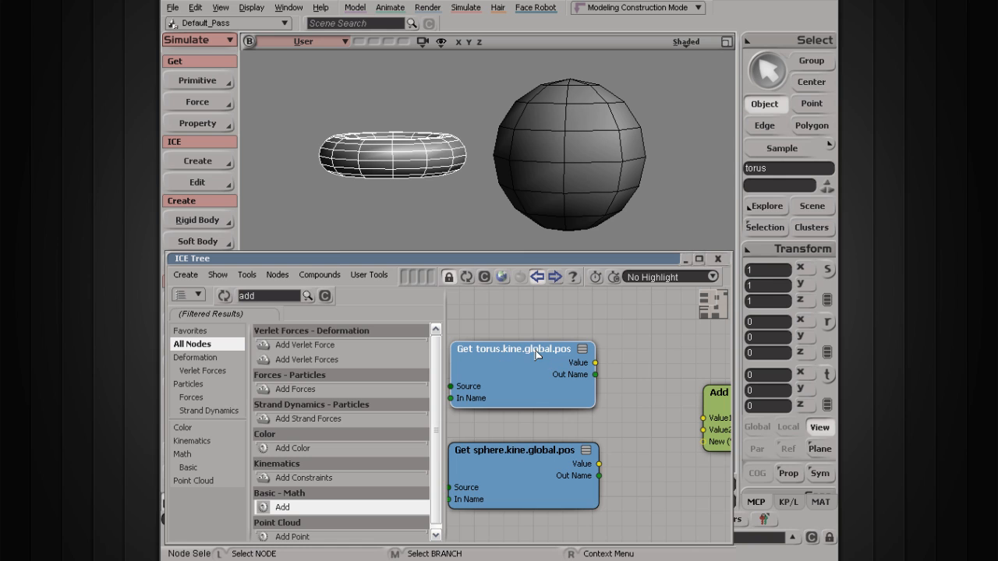
left_click(557, 460)
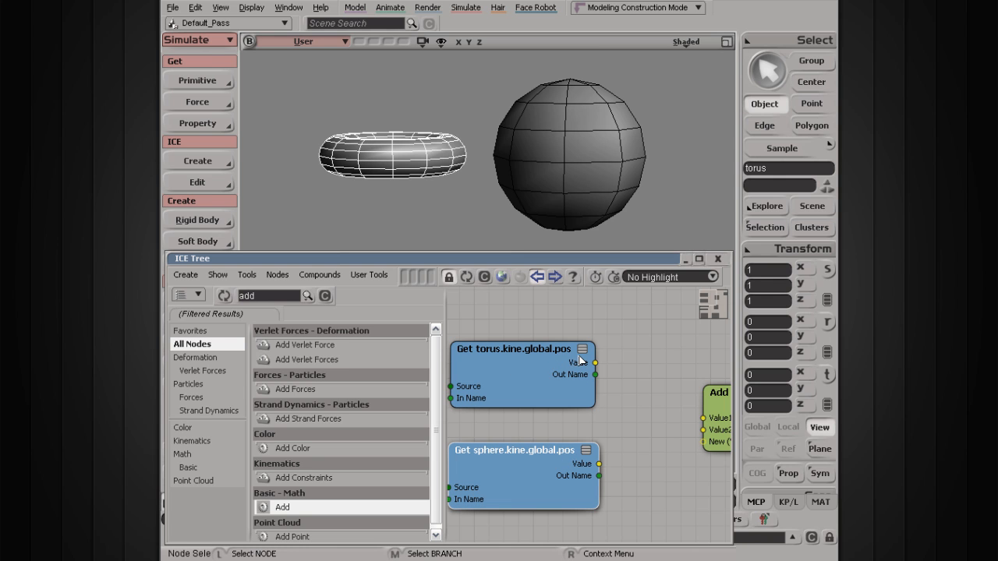
Move the upper Add node closer, and connect Get torus.kine.global.pos to its Value1 and Get sphere.kine.global.pos to its Value2.
key("s")
left_click_drag(661, 413, 643, 407)
left_click_drag(713, 402, 671, 392)
key("s")
left_click_drag(611, 396, 639, 398)
left_click(632, 411)
left_click_drag(606, 360, 672, 405)
left_click_drag(609, 462, 673, 417)
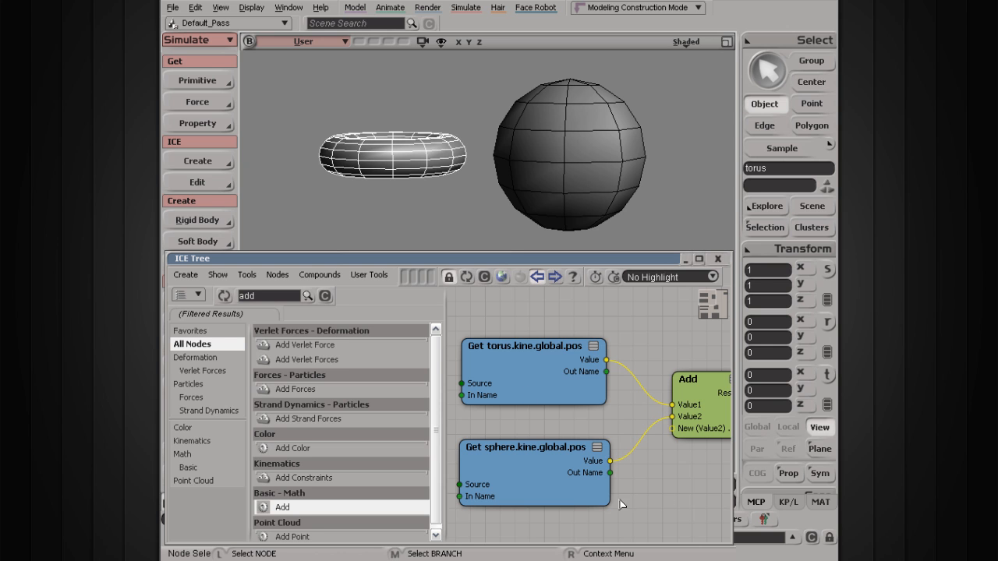
Move the lower Add node nearer to the point position nodes and align Get Sphere Point Position with Get Torus Point Position.
middle_click_drag(602, 504, 604, 337)
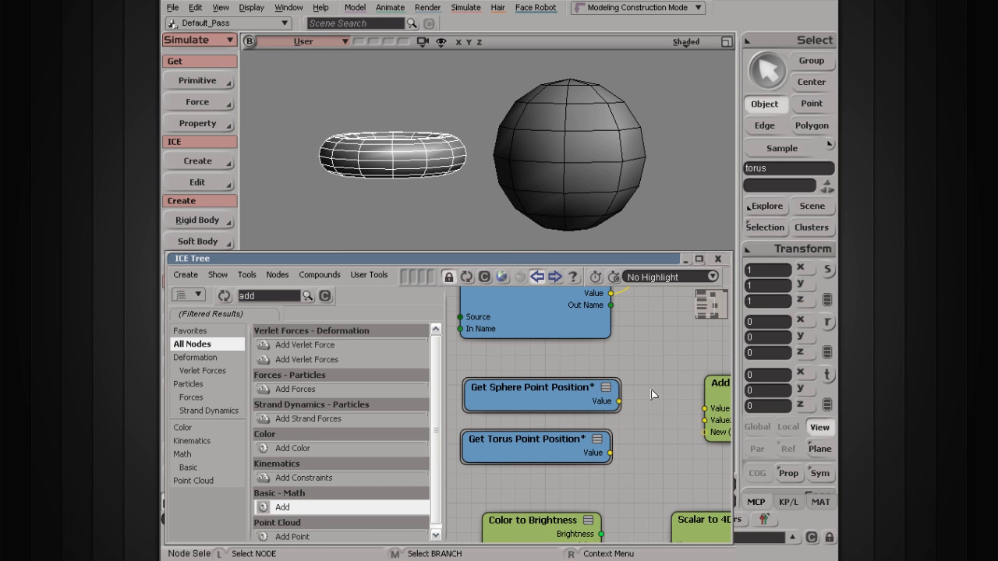
left_click_drag(719, 424, 684, 429)
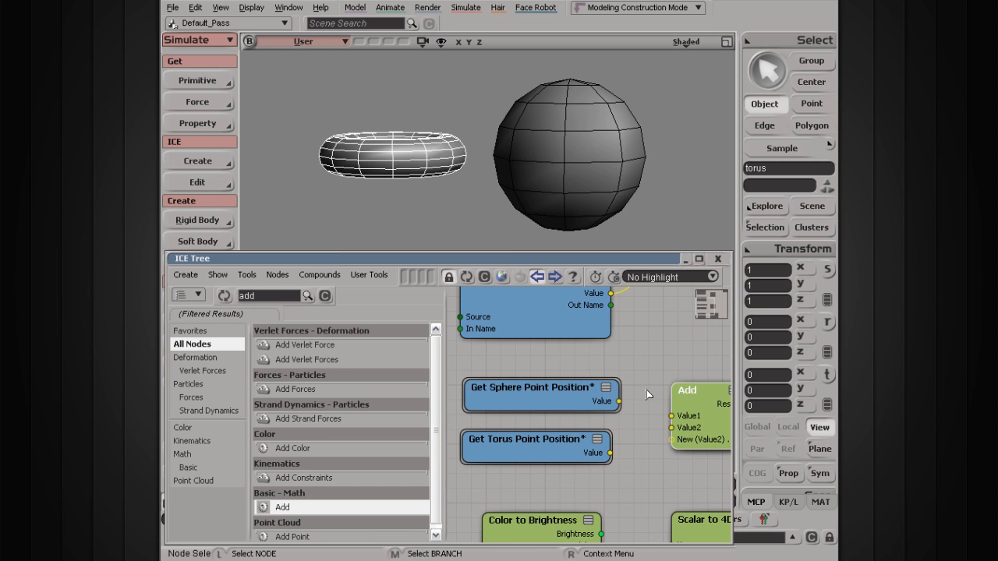
left_click(544, 401)
left_click_drag(544, 400, 535, 403)
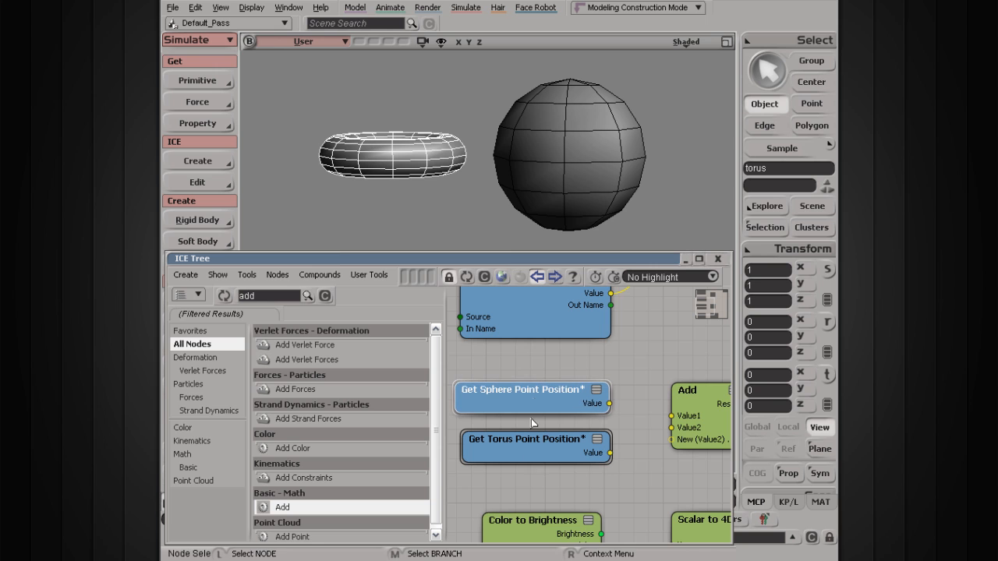
Compare the torus and sphere global position nodes with the sphere and torus point position nodes.
middle_click_drag(622, 348, 627, 513)
left_click(588, 397)
left_click(588, 460)
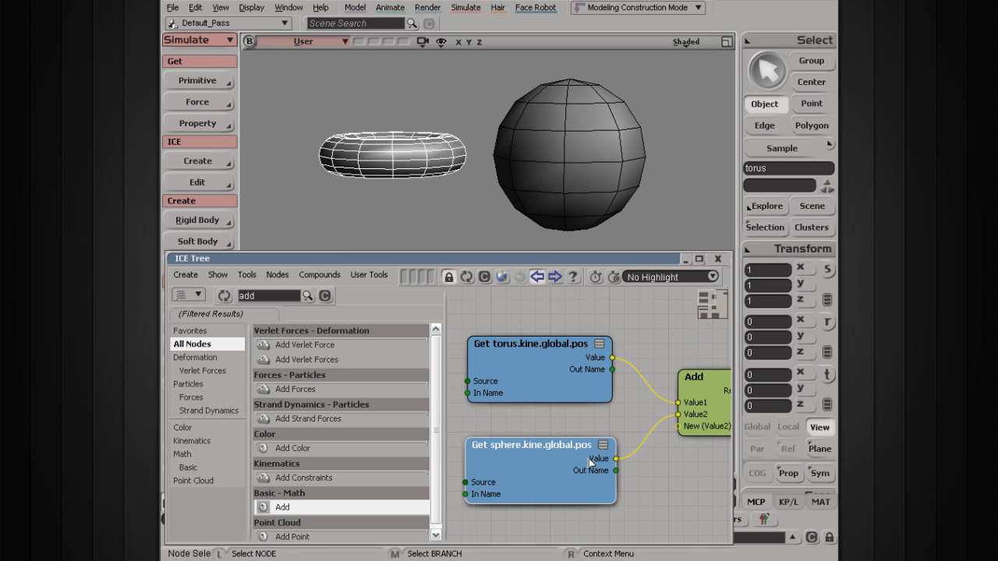
left_click(574, 348)
middle_click_drag(570, 485, 566, 319)
left_click(541, 398)
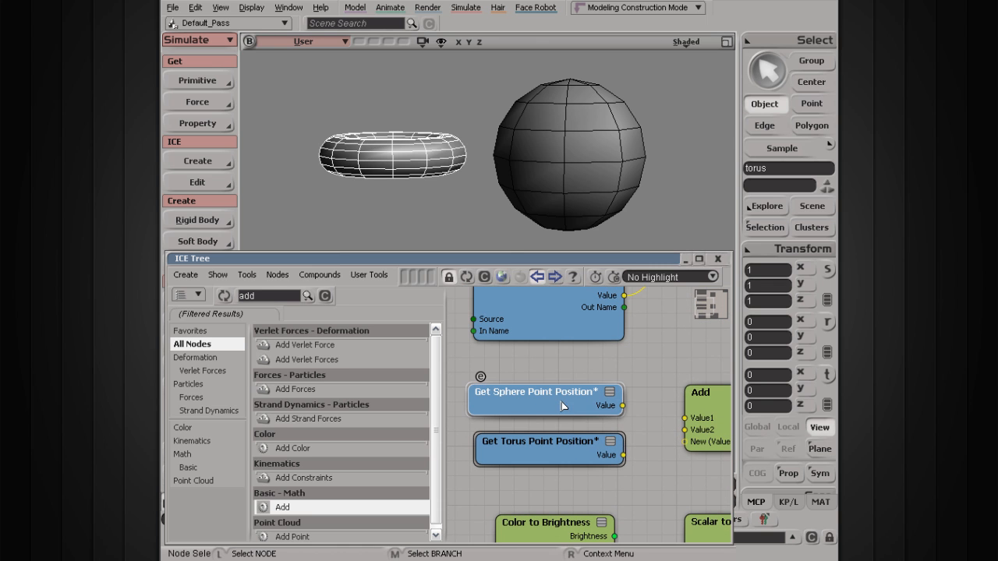
left_click(560, 447)
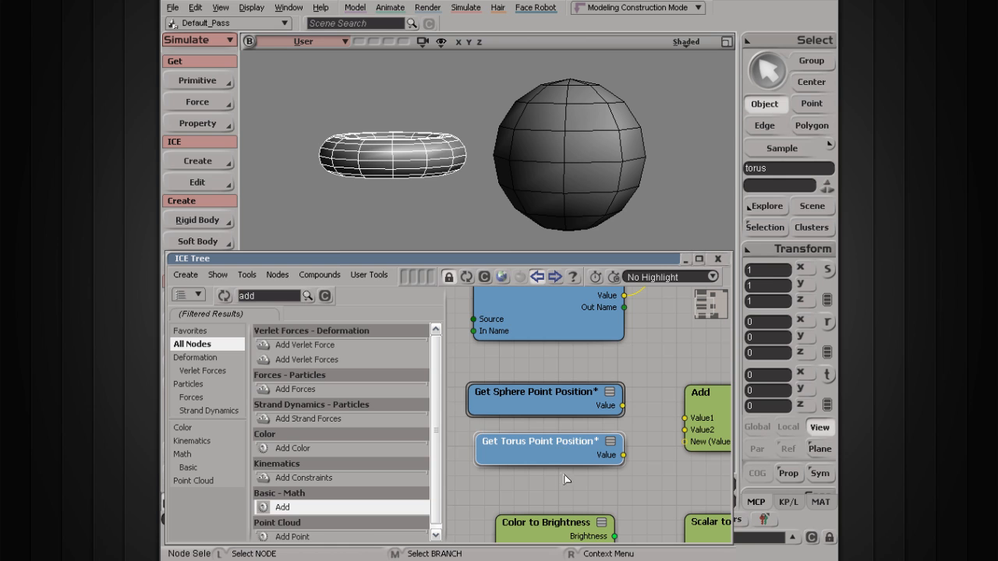
middle_click_drag(641, 433, 632, 437)
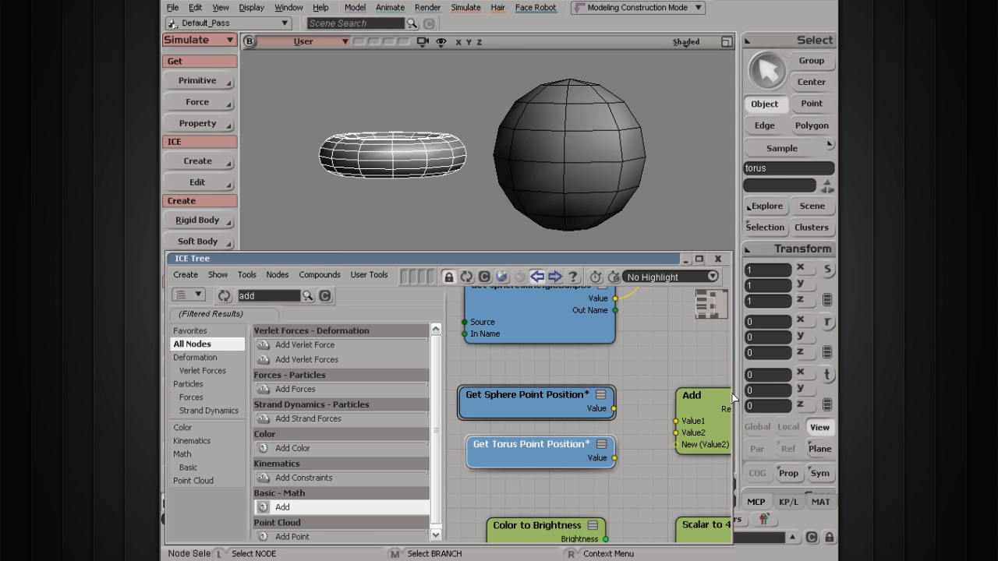
Widen the ICE Tree window and connect Get Sphere Point Position to Value1 of the lower Add node.
left_click_drag(738, 374, 822, 374)
left_click_drag(697, 417, 747, 410)
mouse_move(616, 408)
left_mouse_down()
mouse_move(732, 430)
mouse_move(746, 415)
left_mouse_up()
left_click_drag(615, 458, 688, 445)
left_click_drag(768, 405, 673, 402)
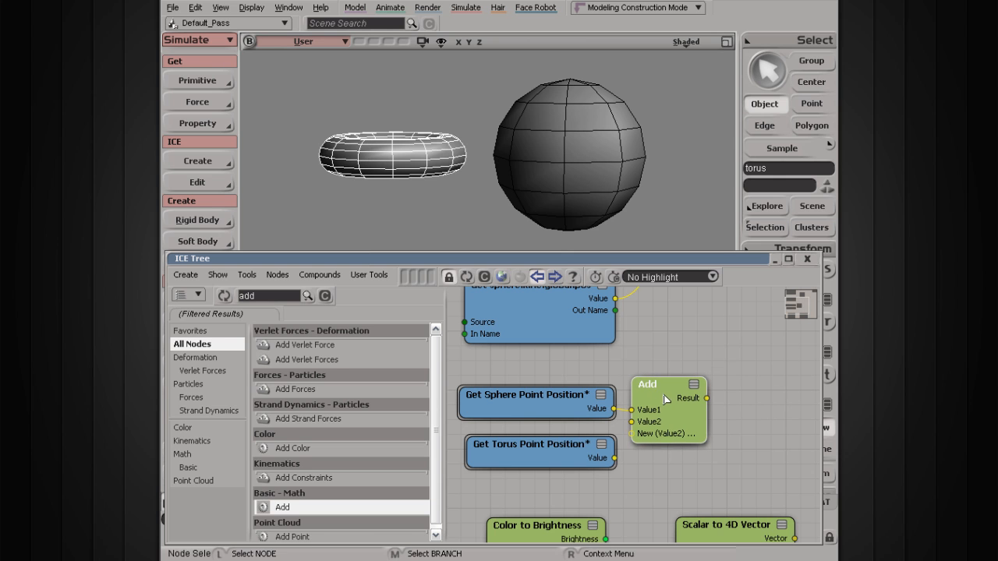
Try to connect Get Torus Point Position to Value2 of the lower Add node, and hide the node preset list.
left_click_drag(623, 443, 701, 426)
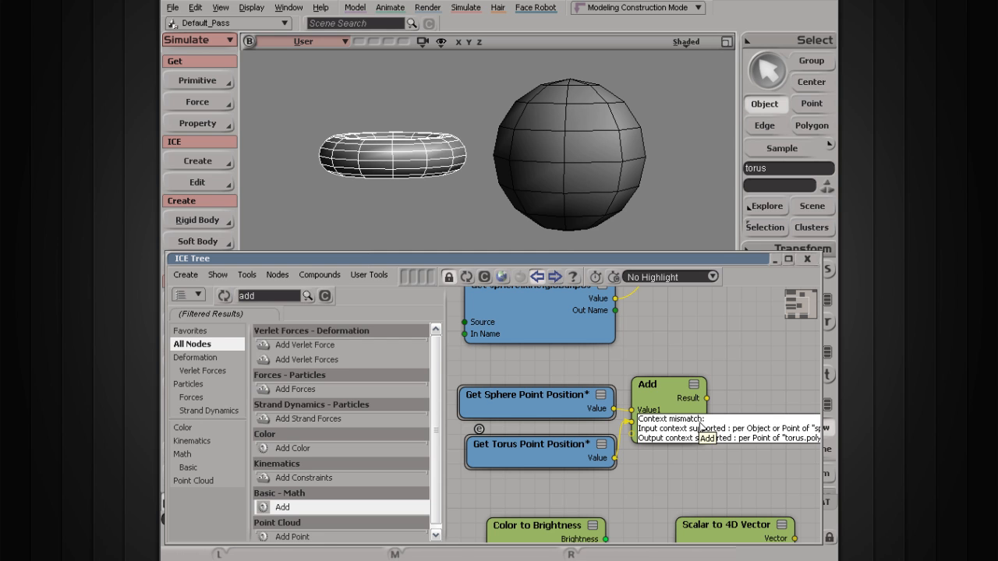
left_click_drag(701, 426, 701, 426)
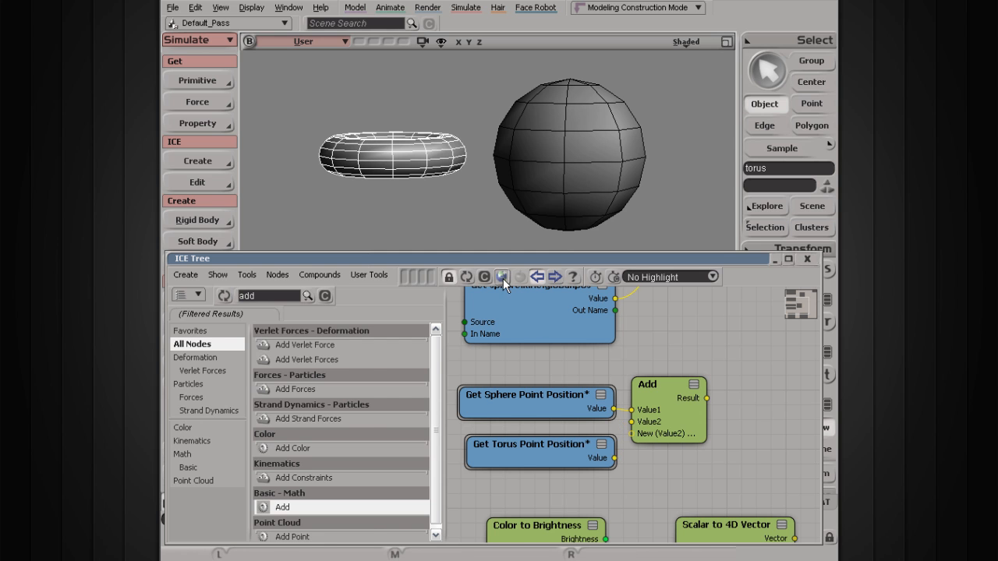
left_click(538, 278)
left_click_drag(334, 459, 355, 425)
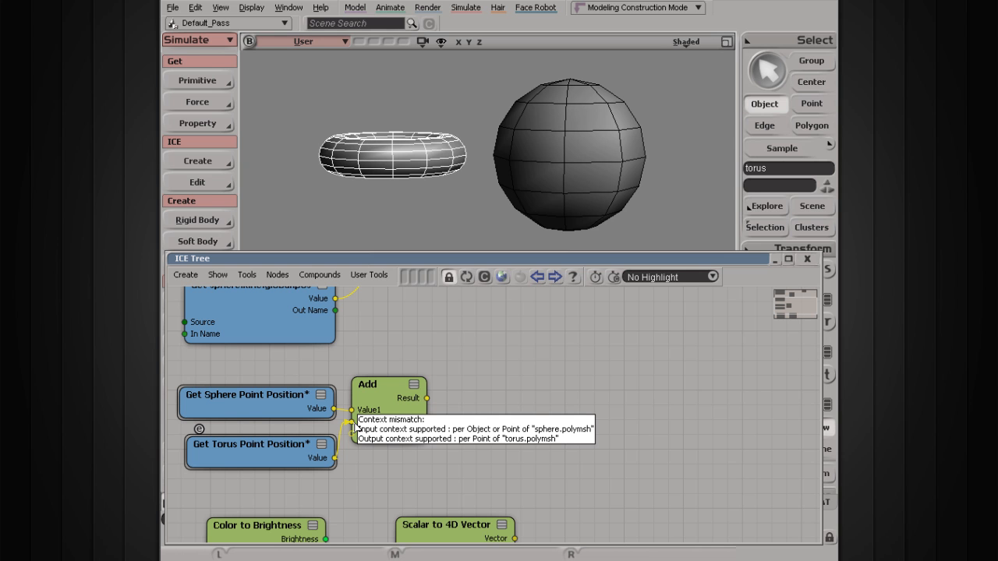
left_click_drag(355, 425, 356, 426)
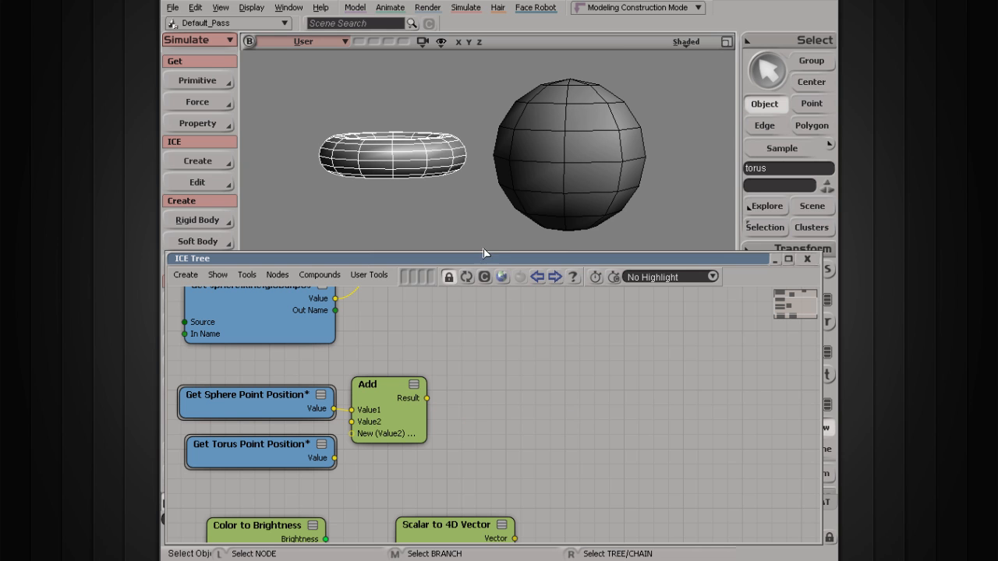
Orbit the viewport to examine the points of the torus and the sphere from a higher angle.
key("s")
right_click_drag(484, 130, 482, 205)
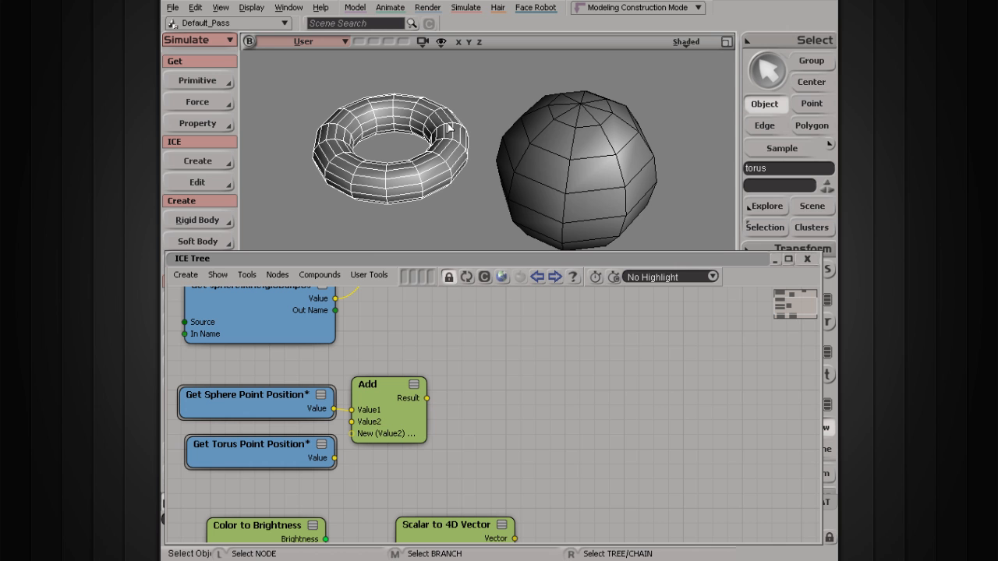
key("s")
right_click_drag(544, 171, 505, 199)
key("s")
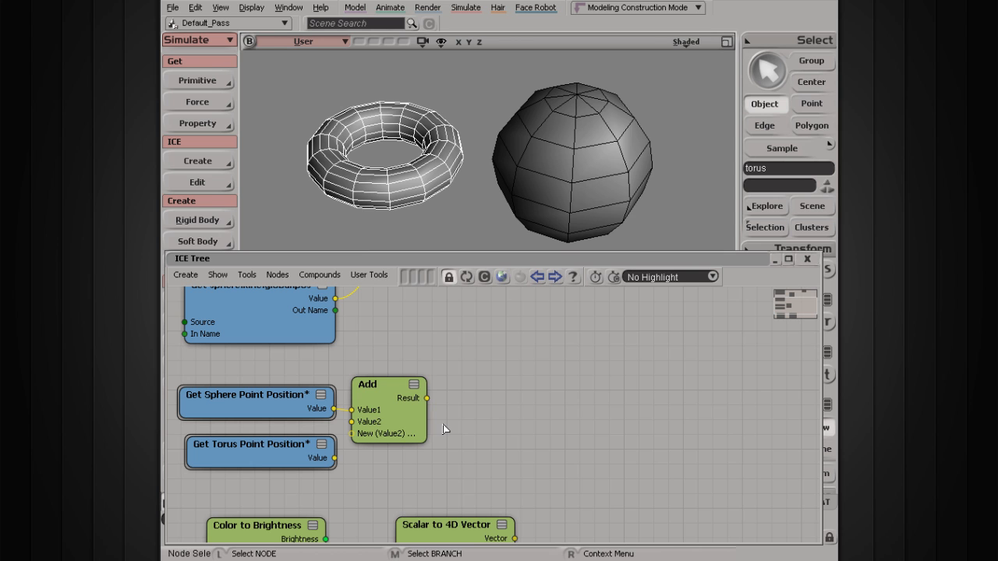
Move the lower Add node away from the point position nodes and retry linking Get Torus Point Position to Value2.
left_click_drag(400, 429, 442, 425)
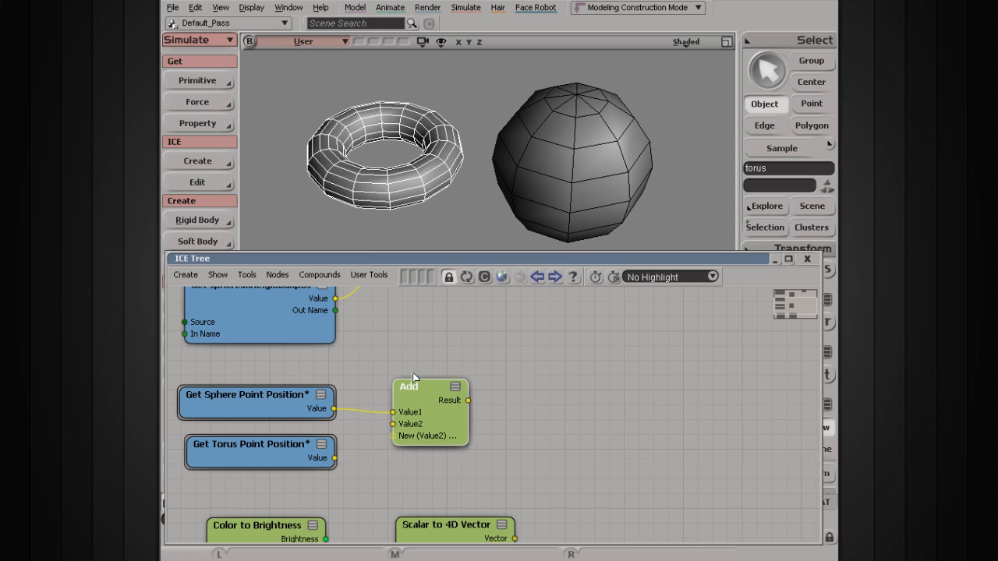
left_click_drag(337, 463, 379, 447)
left_click_drag(434, 432, 462, 369)
Shift Get Sphere Point Position slightly upward and connect Get torus.kine.global.pos to Value2 of the lower Add node.
middle_click_drag(441, 355, 527, 473)
left_click_drag(352, 526, 352, 519)
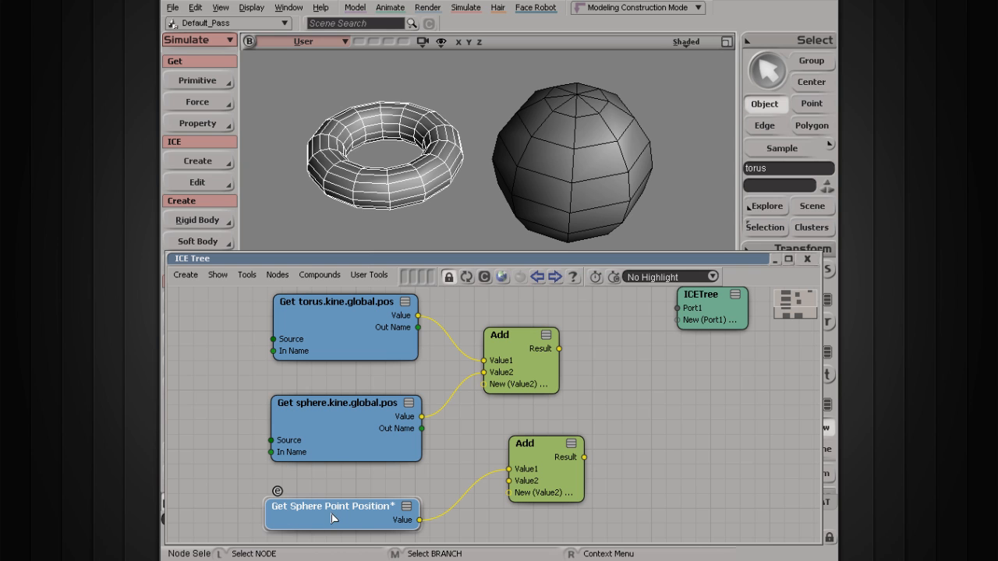
left_click_drag(375, 517, 374, 505)
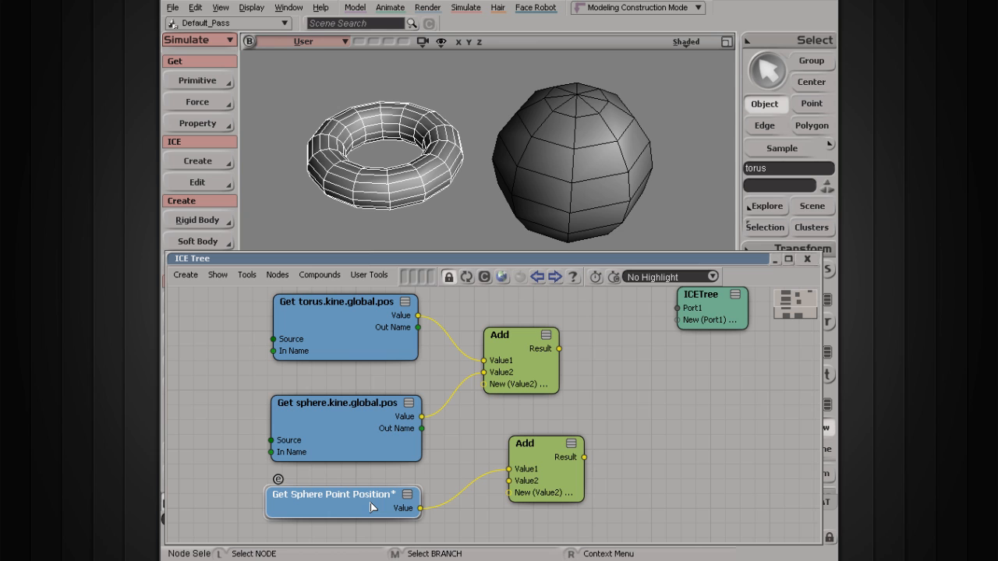
left_click_drag(467, 502, 485, 528)
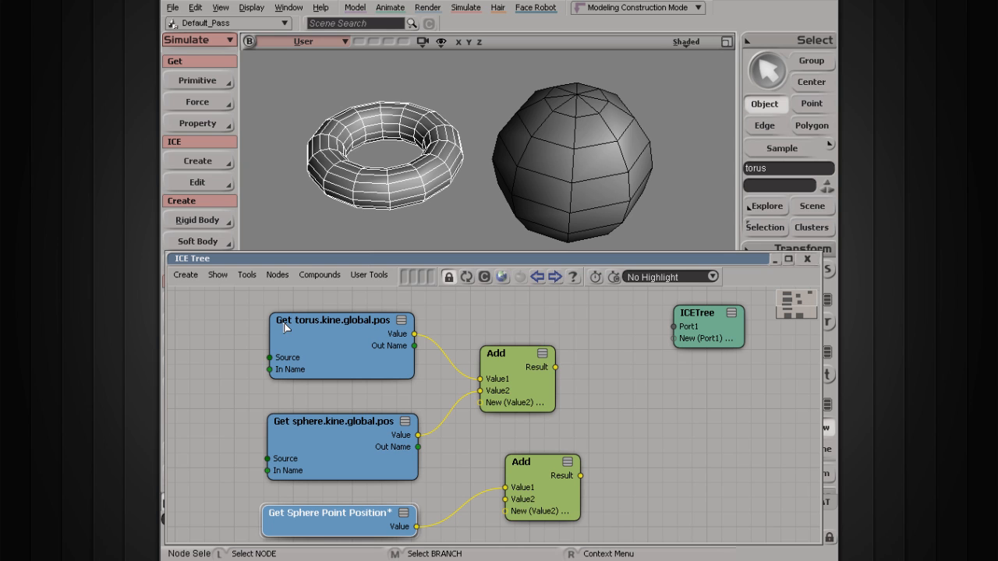
left_click_drag(414, 334, 469, 444)
left_click_drag(504, 500, 510, 503)
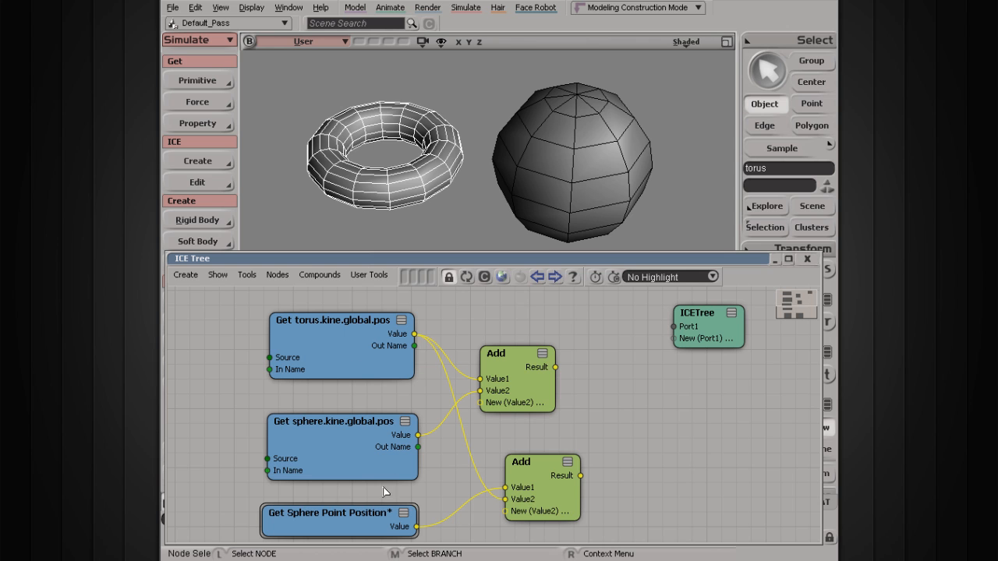
left_click(317, 517)
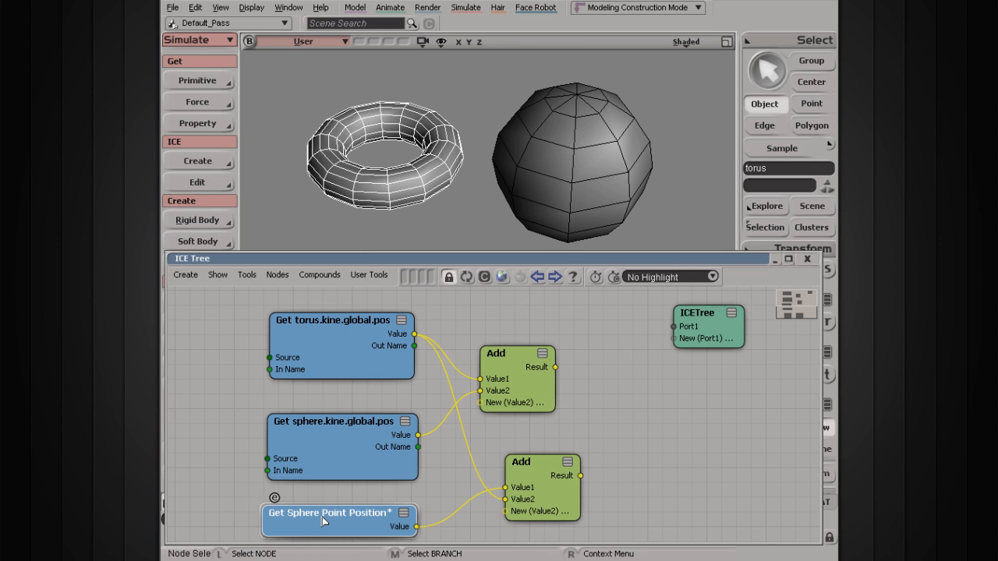
Space the Color to Brightness and Scalar to 4D Vector nodes farther apart below the point position nodes.
key("s")
left_click_drag(323, 518, 329, 311)
left_click_drag(354, 466, 368, 336)
mouse_move(408, 376)
left_mouse_down()
mouse_move(408, 361)
mouse_move(415, 373)
left_mouse_up()
left_click_drag(583, 371, 604, 375)
left_click_drag(413, 379, 407, 381)
left_click(468, 460)
left_click_drag(552, 396, 561, 391)
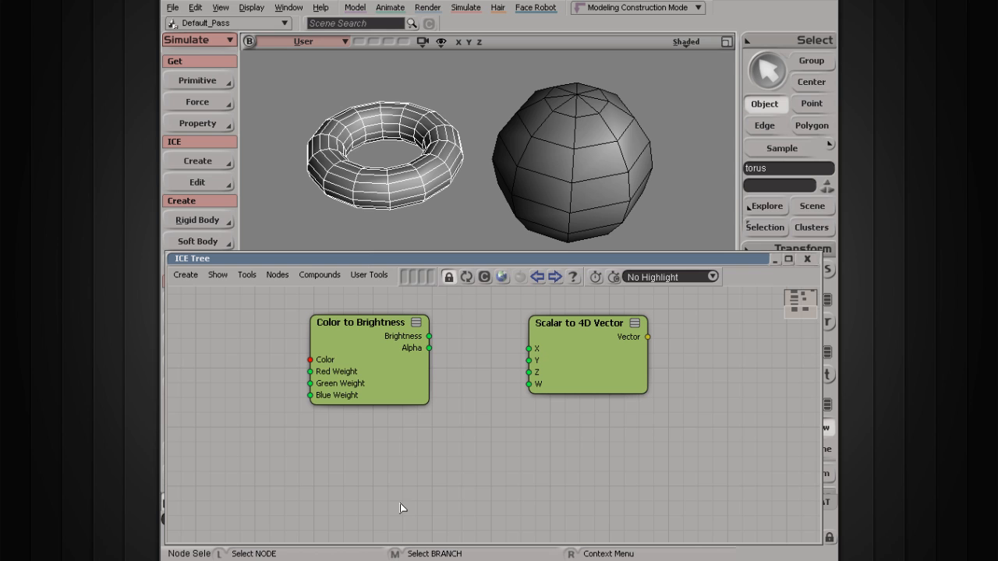
Connect Brightness from Color to Brightness to Y of Scalar to 4D Vector, and Alpha to its X and Z.
left_click_drag(429, 337, 531, 361)
left_click_drag(429, 348, 529, 349)
left_click_drag(429, 348, 530, 372)
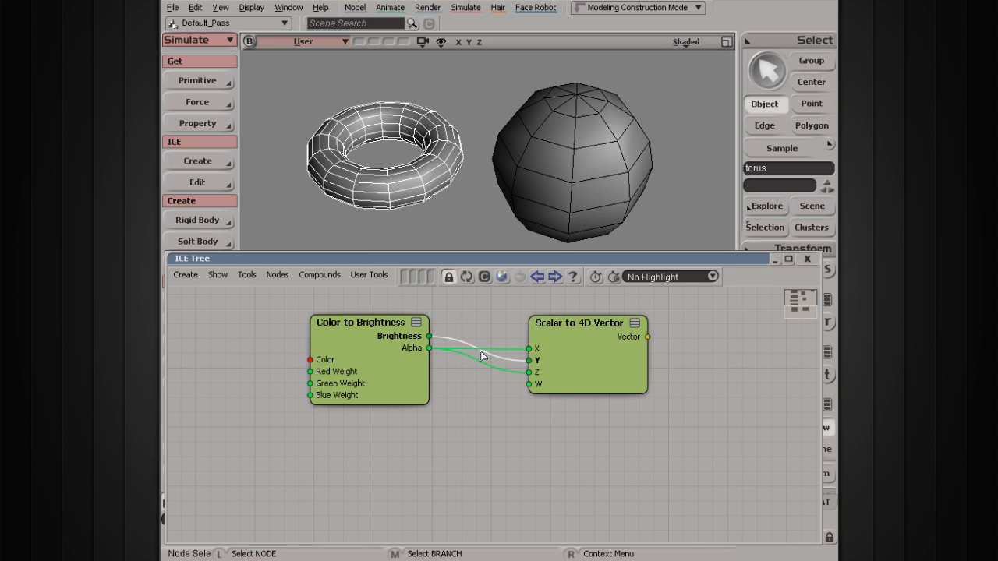
Disconnect Alpha from X and Z of Scalar to 4D Vector and reduce the height of the ICE Tree window.
left_click_drag(521, 351, 506, 331)
left_click_drag(524, 375, 494, 392)
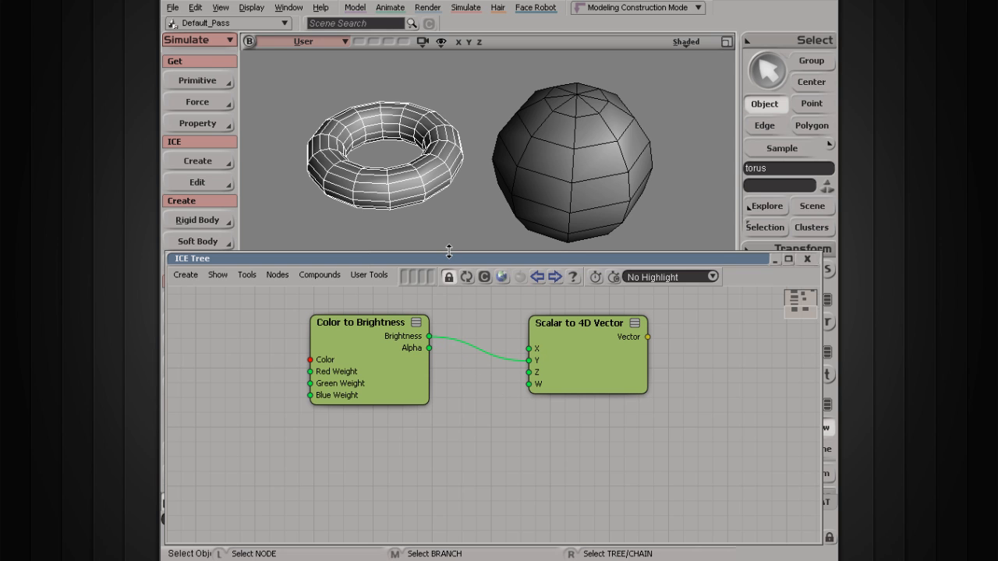
left_click_drag(448, 251, 445, 341)
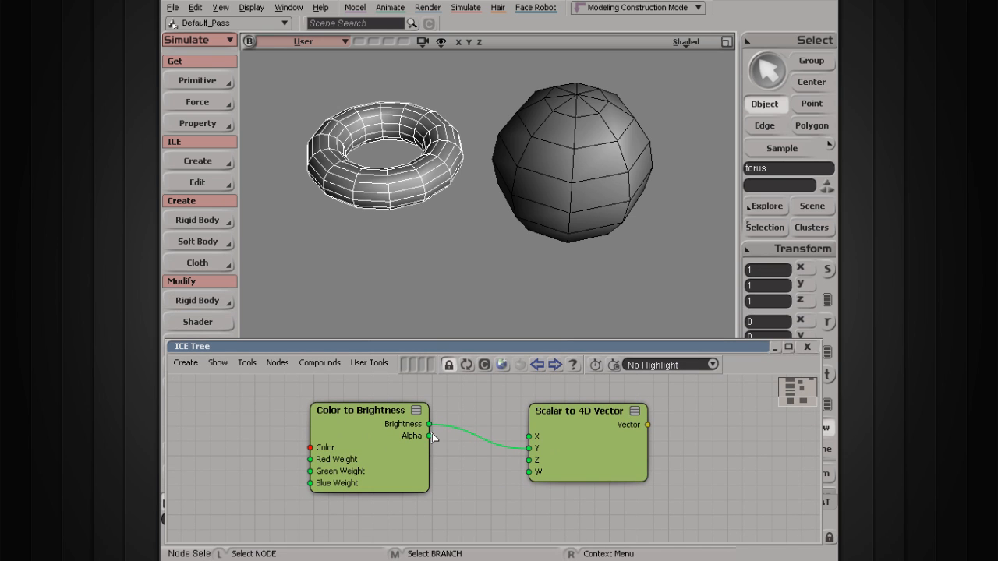
Try to connect Get Torus Point Position to the New (Value2) port of the lower Add node.
mouse_move(542, 466)
left_mouse_down()
mouse_move(519, 473)
mouse_move(529, 471)
left_mouse_up()
key("s")
left_click_drag(465, 399, 471, 523)
left_click_drag(489, 422, 468, 470)
left_click_drag(420, 520, 527, 442)
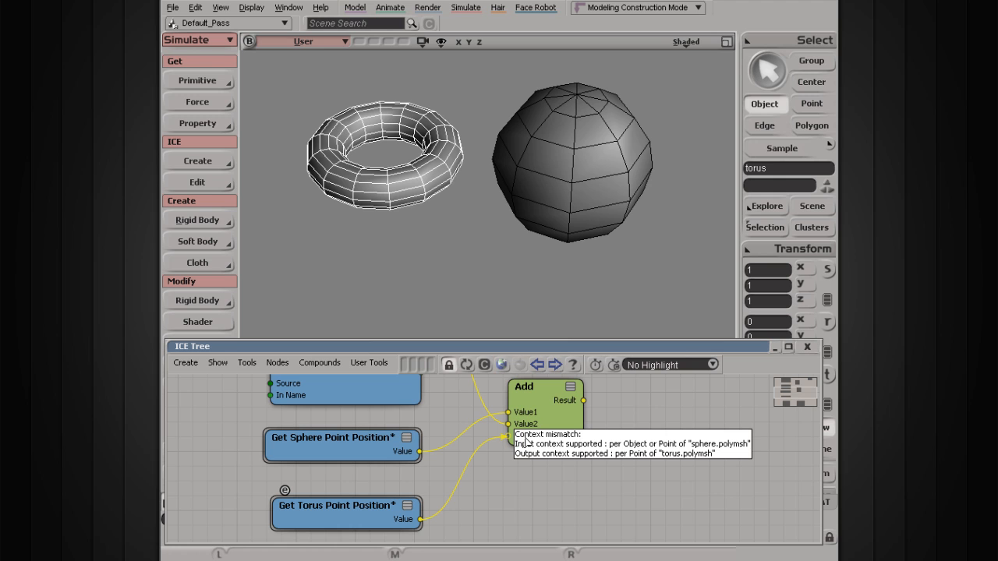
left_click_drag(527, 442, 488, 452)
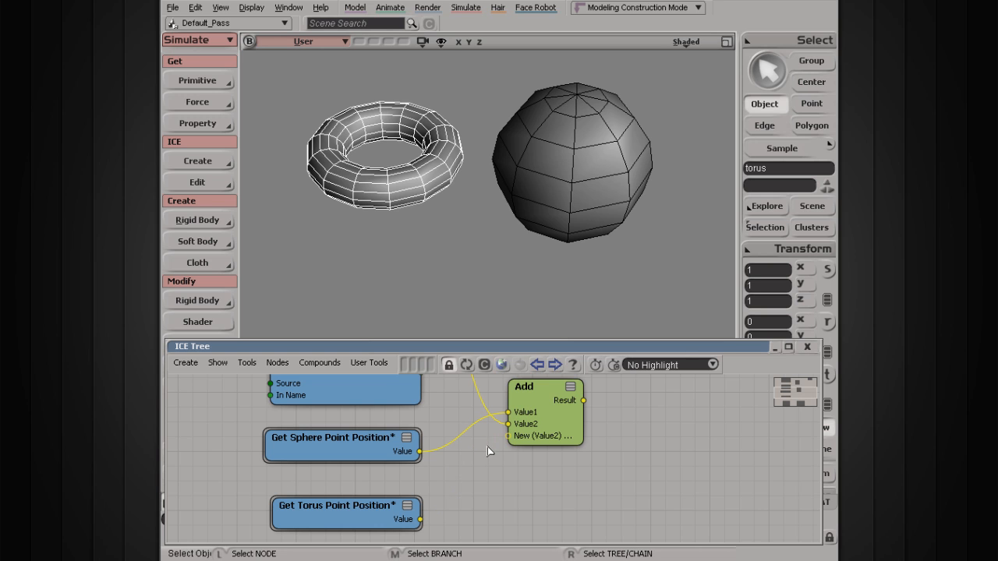
left_click_drag(421, 519, 534, 443)
Rearrange Get Torus Point Position, Get Sphere Point Position and the lower Add node with more space before the Add node.
left_click_drag(339, 513, 368, 509)
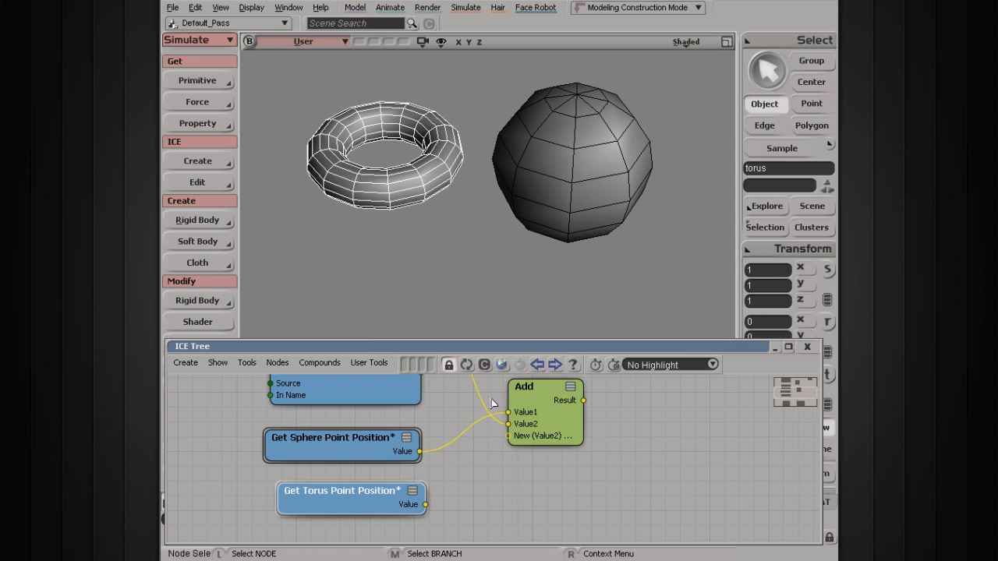
left_click_drag(538, 407, 576, 432)
left_click_drag(338, 460, 343, 450)
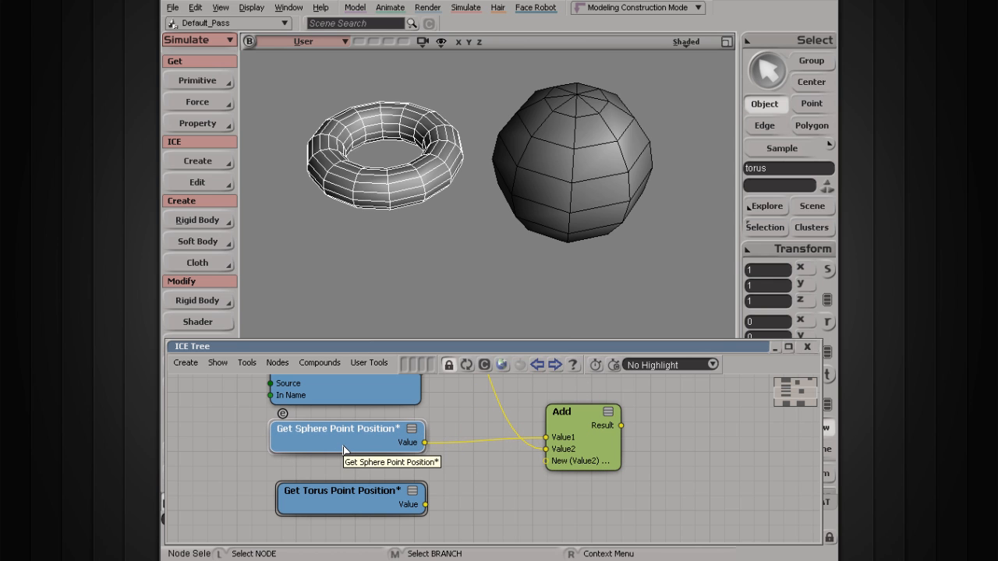
left_click_drag(355, 446, 359, 457)
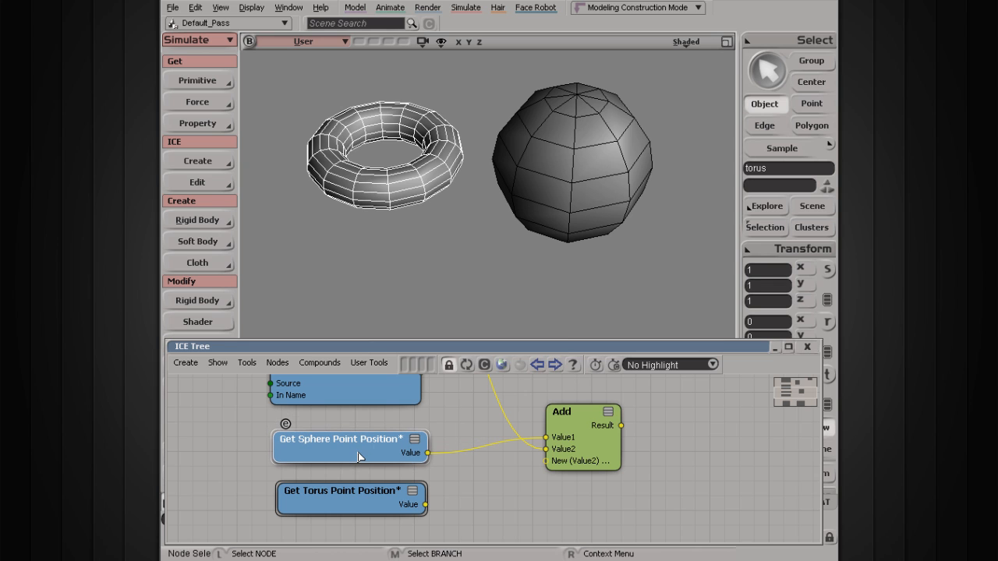